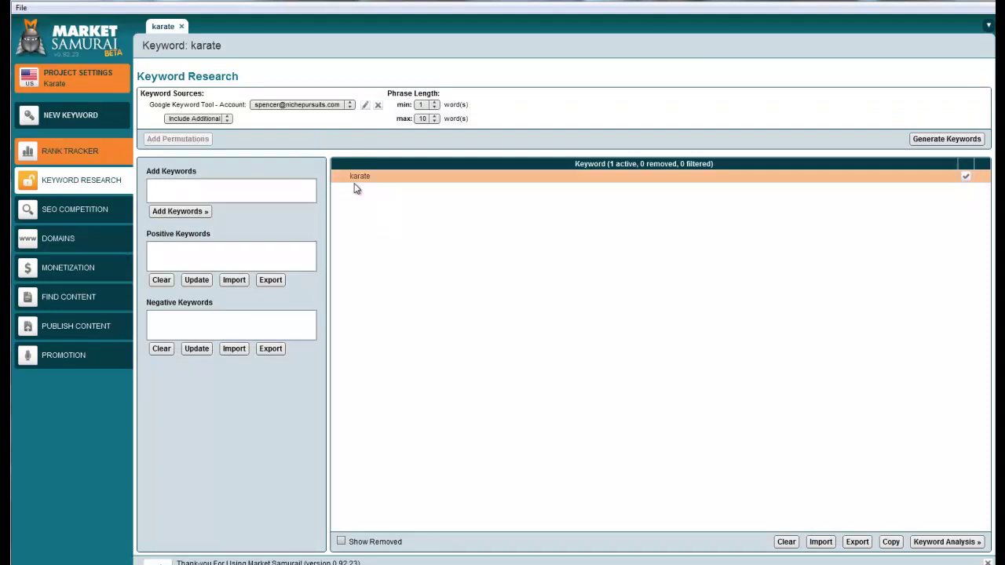
# Step: Add martial arts, judo, self defense and mma as seed keywords alongside karate
pyautogui.click(238, 191)
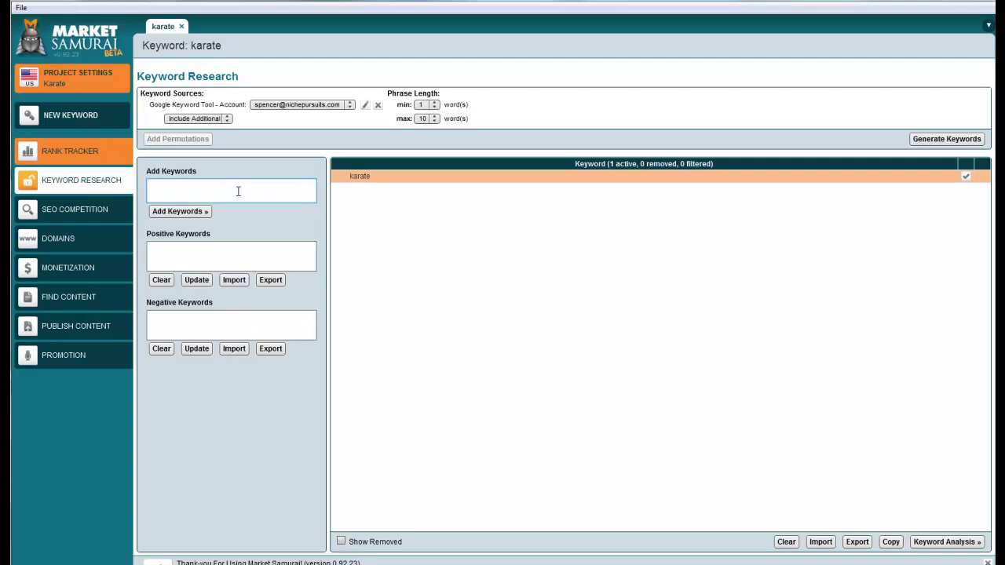
pyautogui.write('martial')
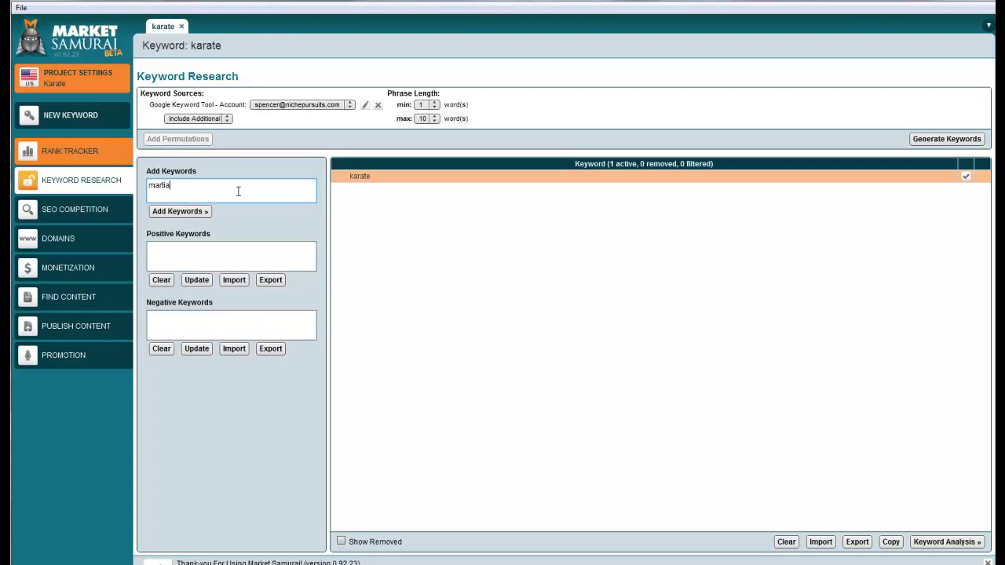
pyautogui.write(' arts ')
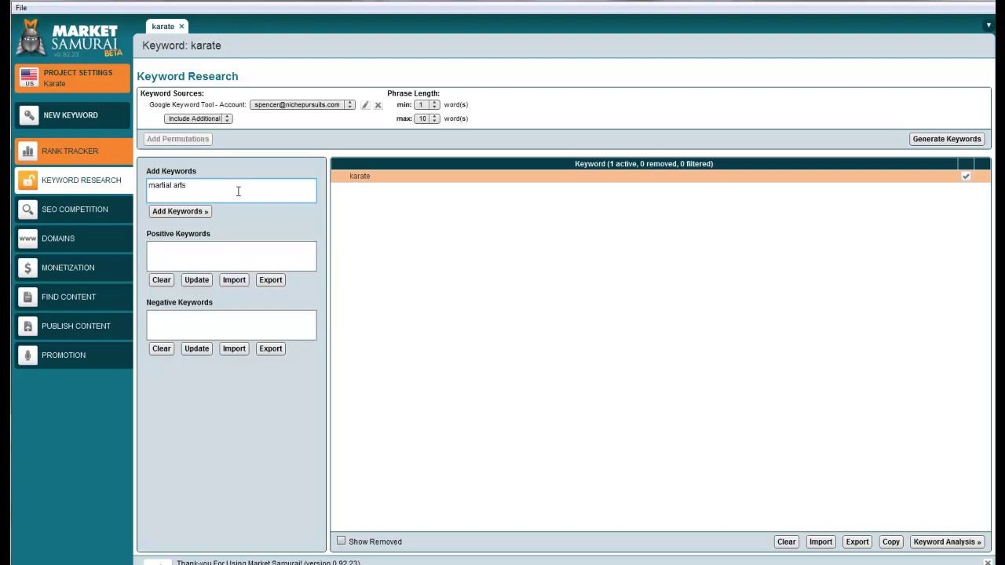
pyautogui.write('judo')
pyautogui.press('Return')
pyautogui.write('self defense')
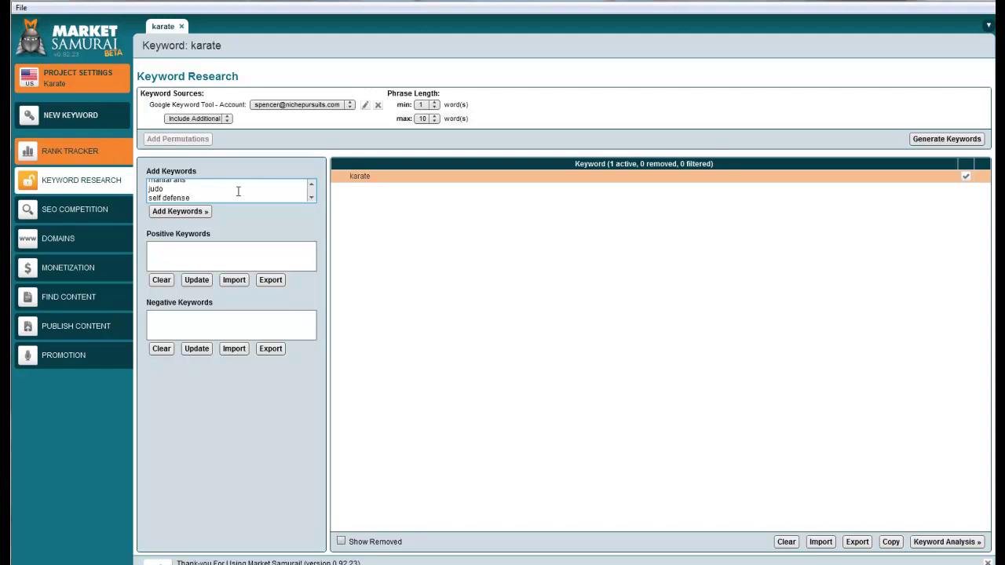
pyautogui.press('Return')
pyautogui.write('mma')
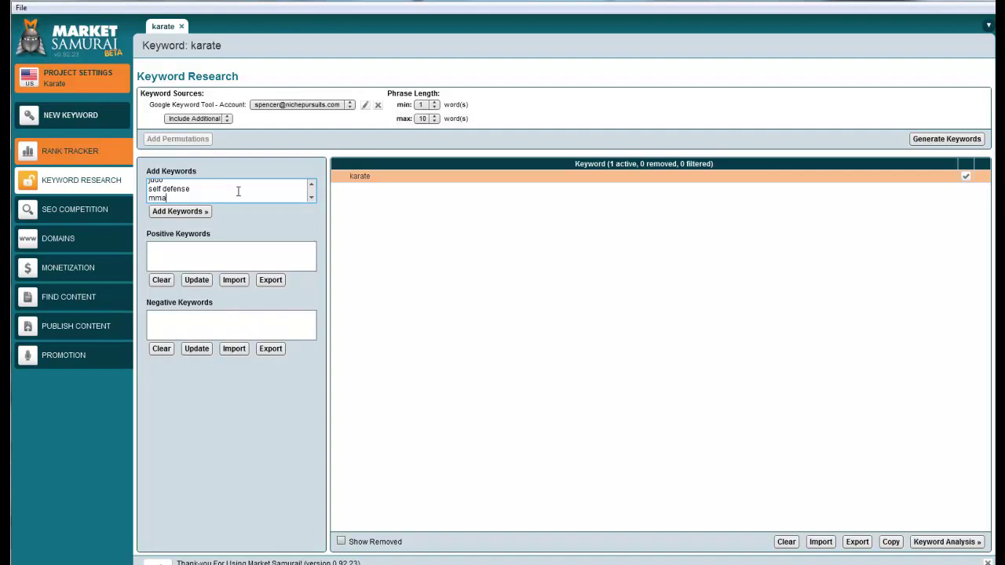
pyautogui.click(201, 212)
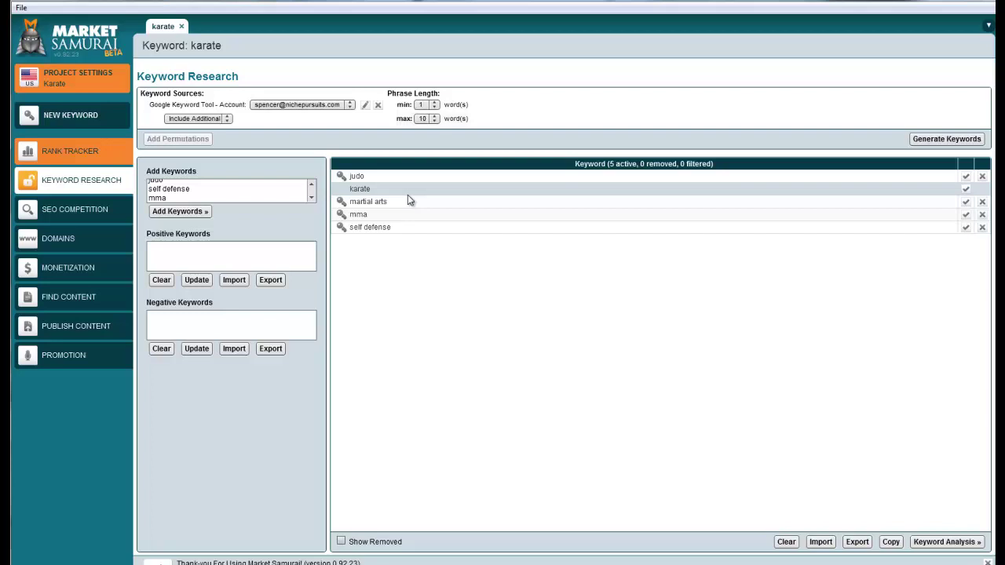
# Step: Start the online stopwatch and generate related keywords from the five seed keywords
pyautogui.click(367, 192)
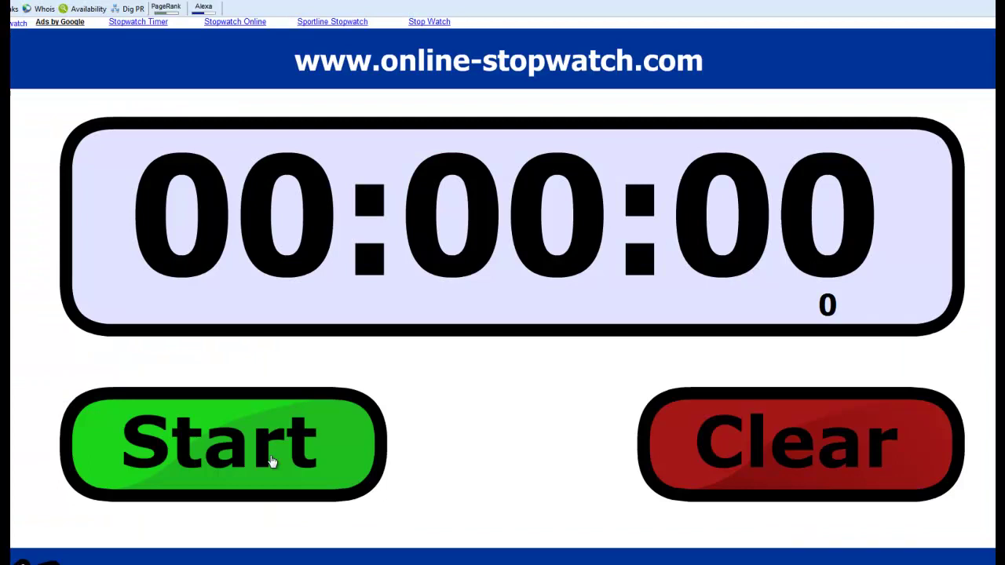
pyautogui.click(273, 461)
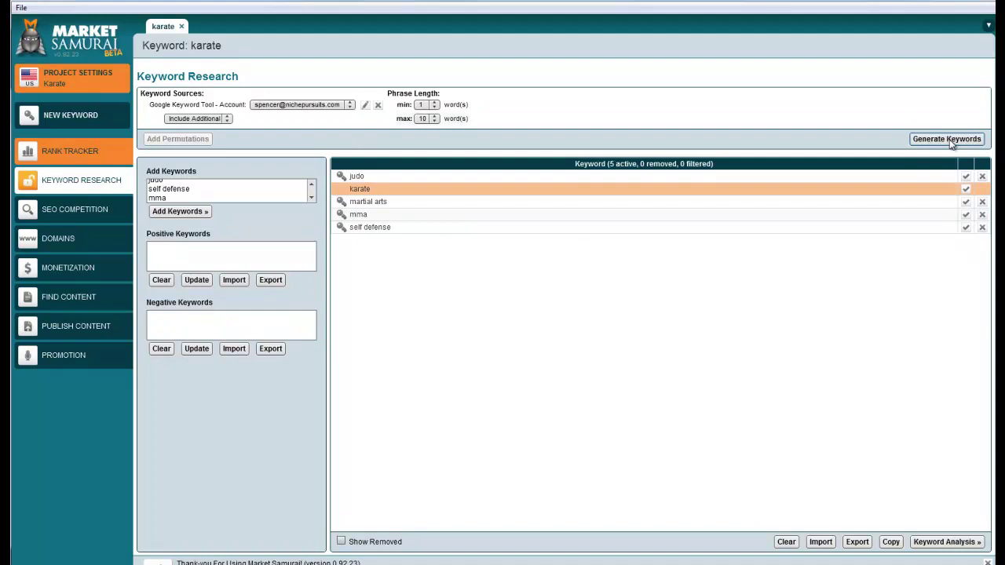
pyautogui.click(951, 143)
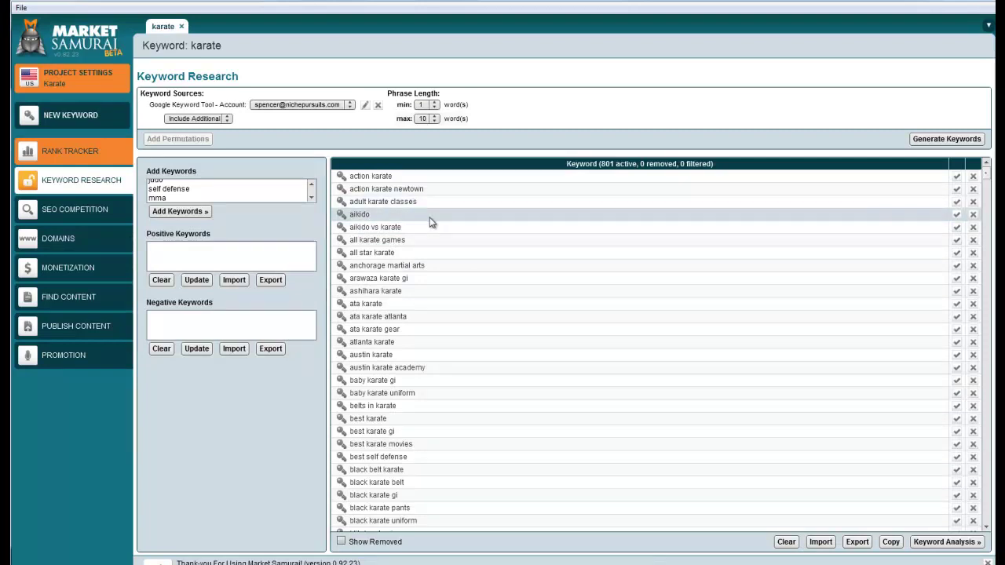
# Step: Open the keyword analysis for the generated list and set the match type to Exact
pyautogui.click(948, 542)
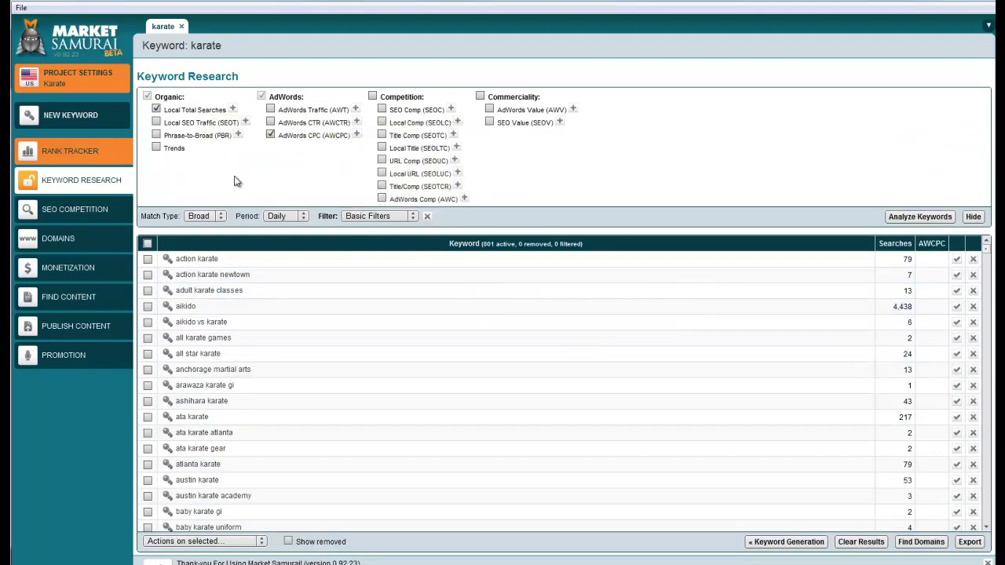
pyautogui.click(223, 216)
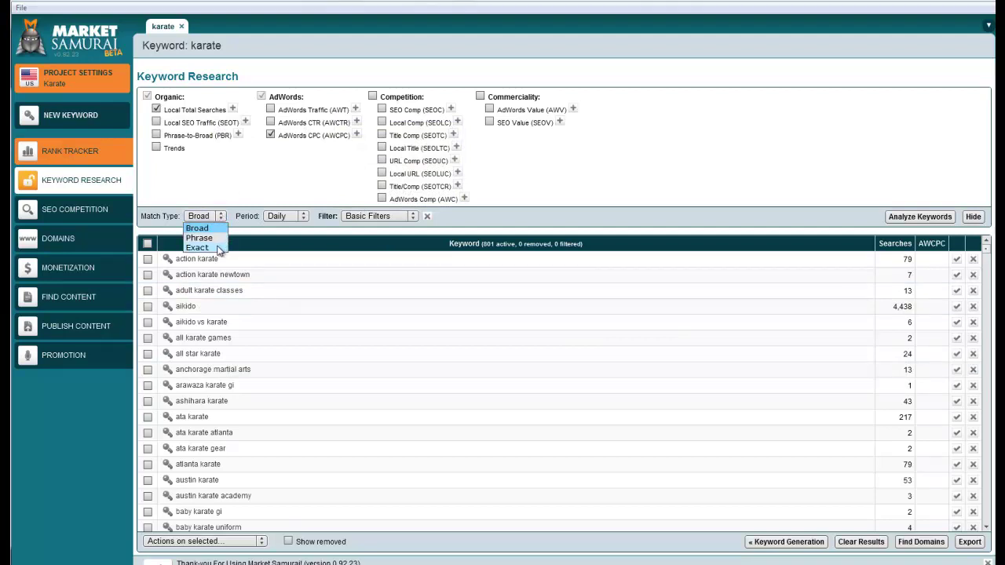
pyautogui.click(219, 247)
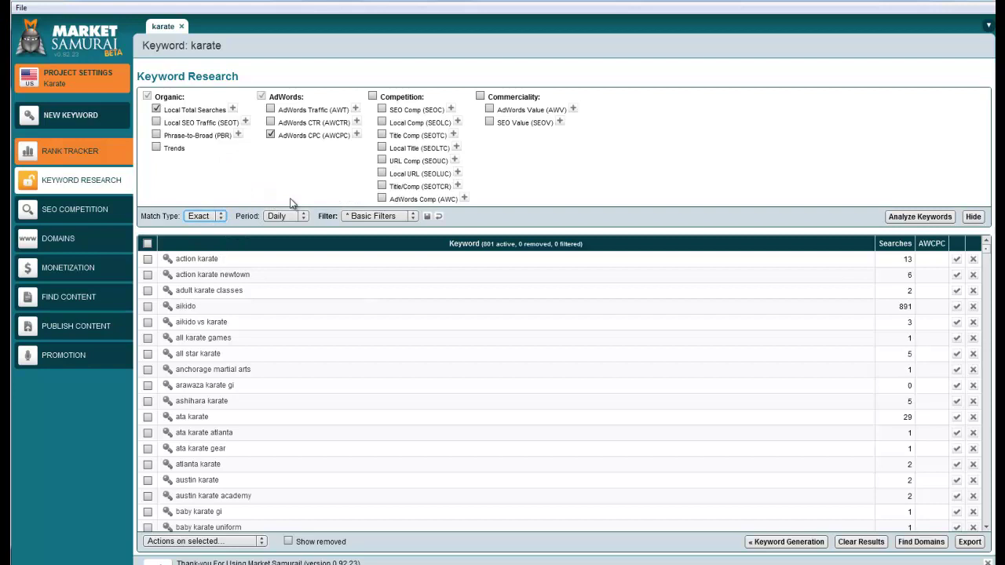
# Step: Filter by a minimum of 1000 local total searches and set the search period to Monthly
pyautogui.click(232, 109)
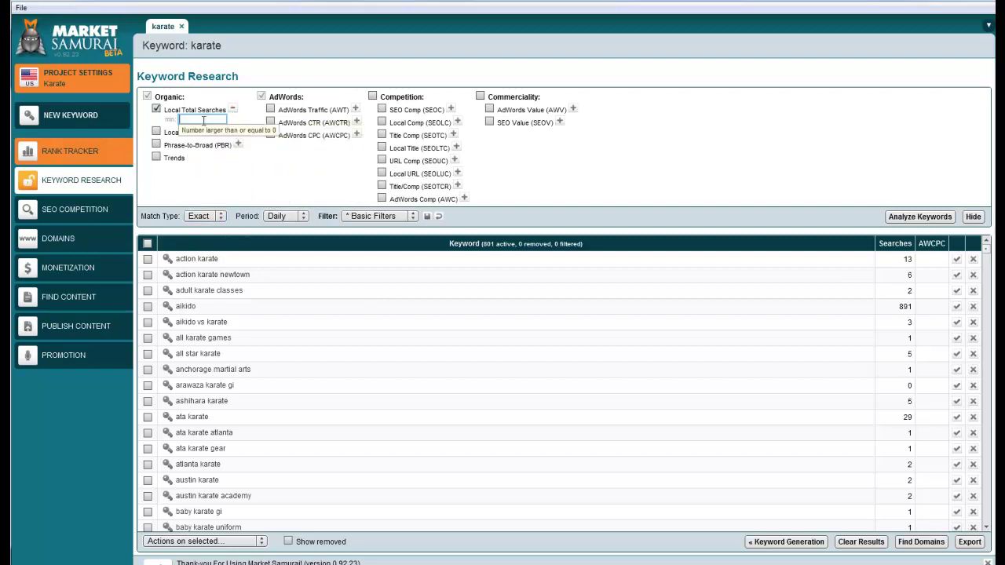
pyautogui.write('1000')
pyautogui.click(304, 220)
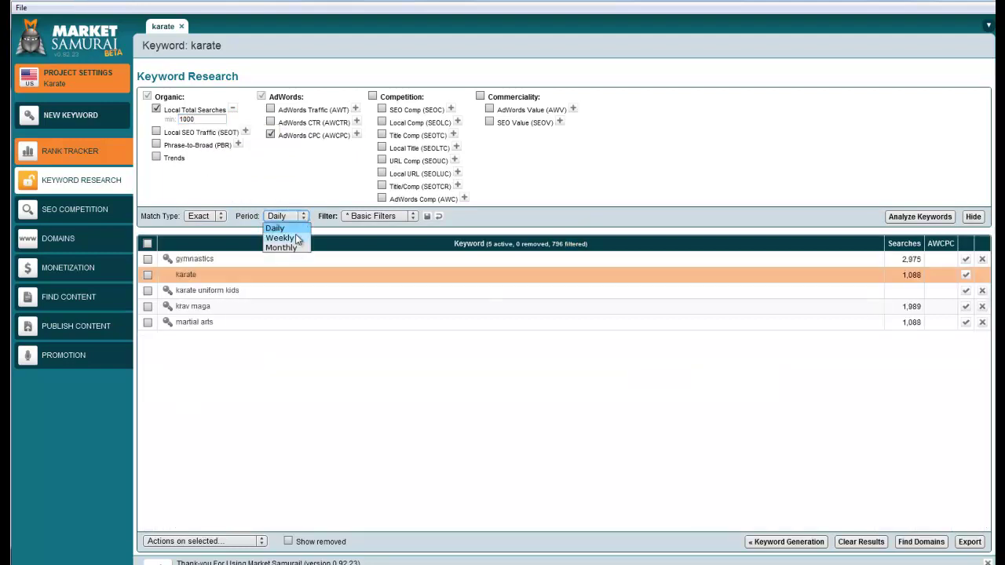
pyautogui.click(298, 248)
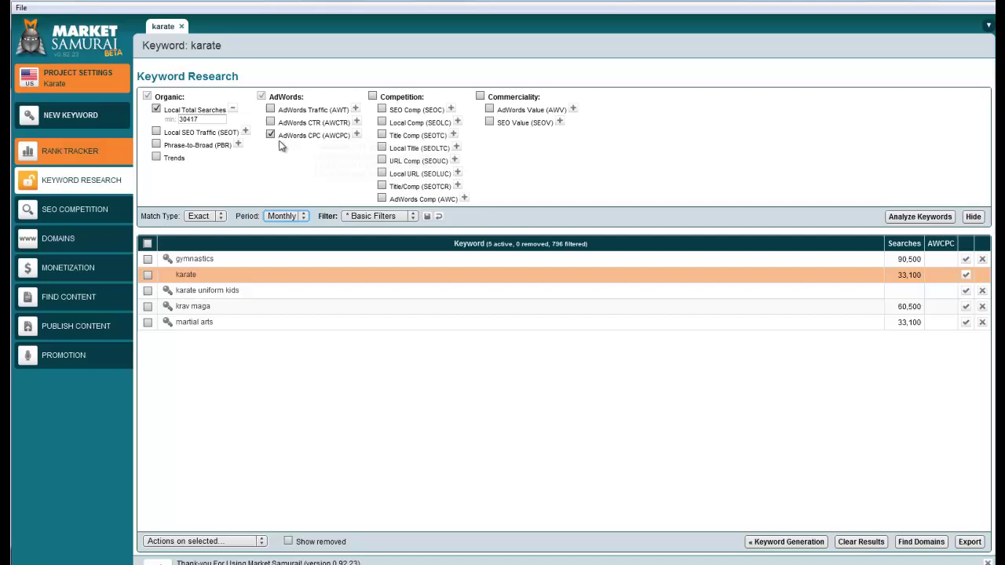
# Step: Analyze the filtered keywords for AdWords CPC and pause the stopwatch
pyautogui.click(931, 219)
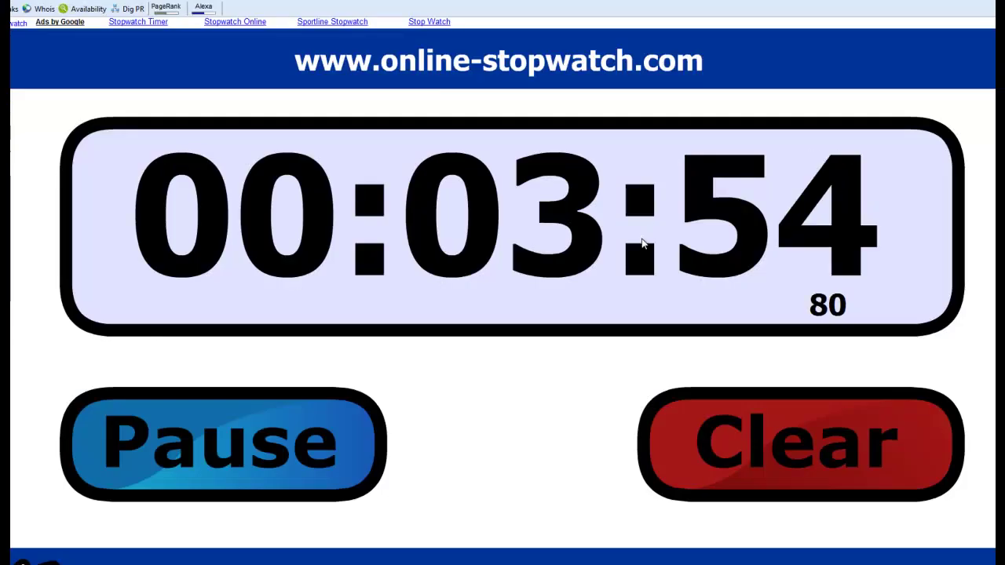
pyautogui.hotkey('alt', 'Tab')
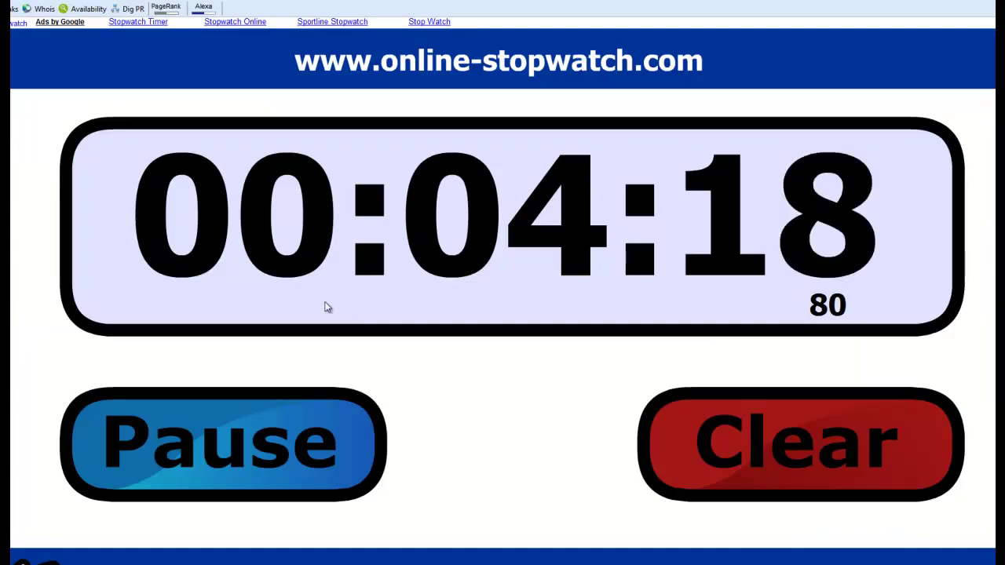
pyautogui.click(281, 462)
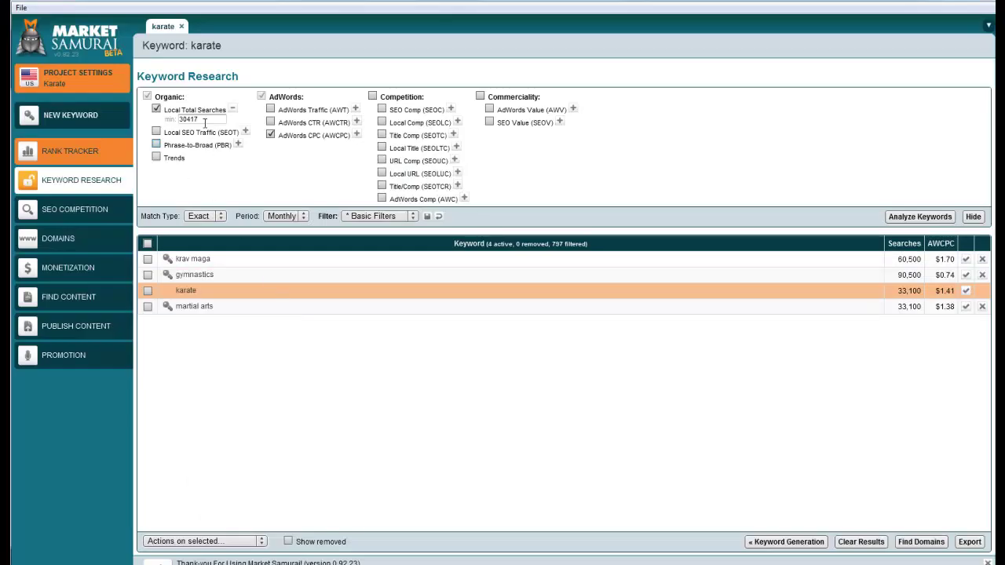
# Step: Set the minimum local total searches to 1000 and analyze the keywords again
pyautogui.moveTo(204, 123); pyautogui.dragTo(170, 119)
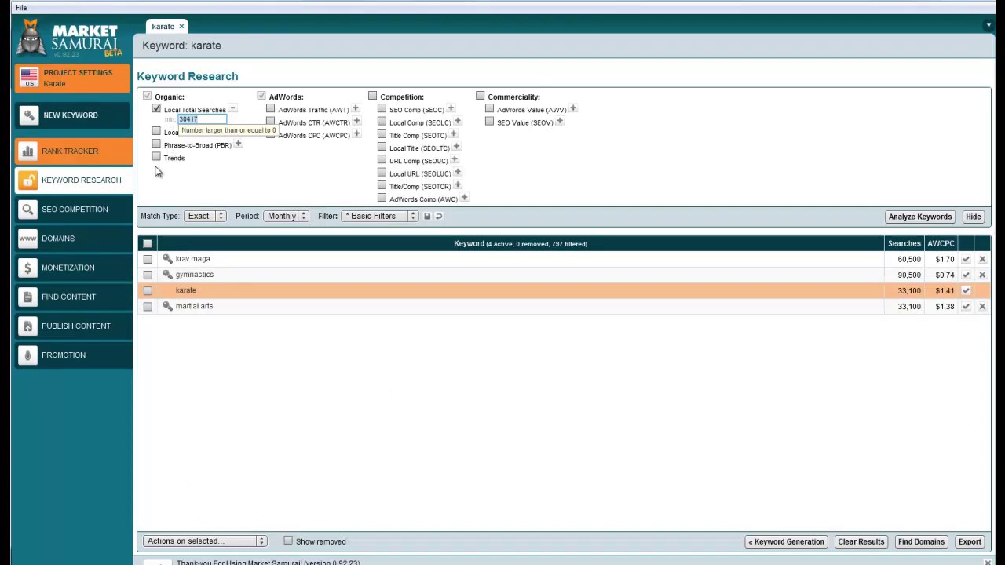
pyautogui.write('1000')
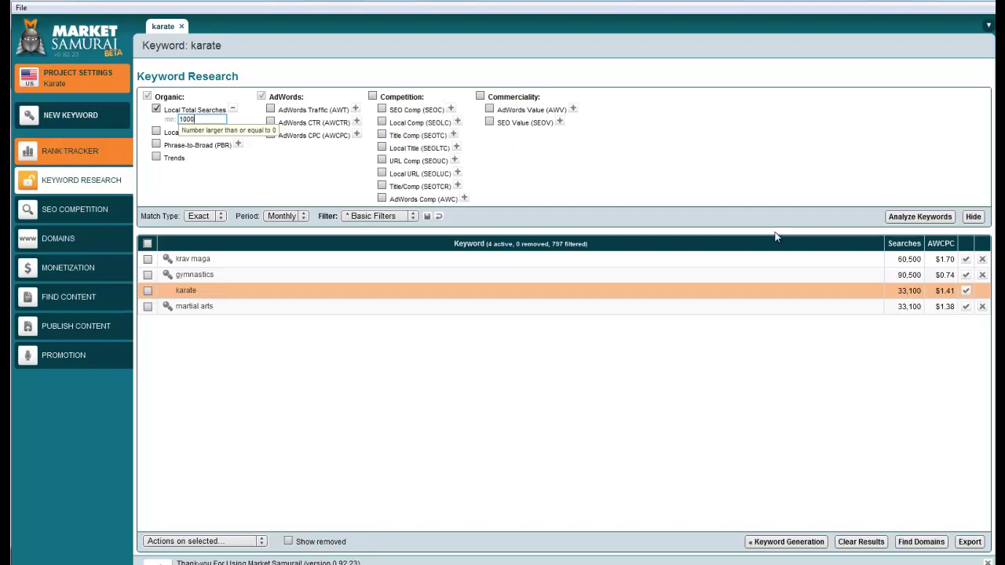
pyautogui.click(906, 220)
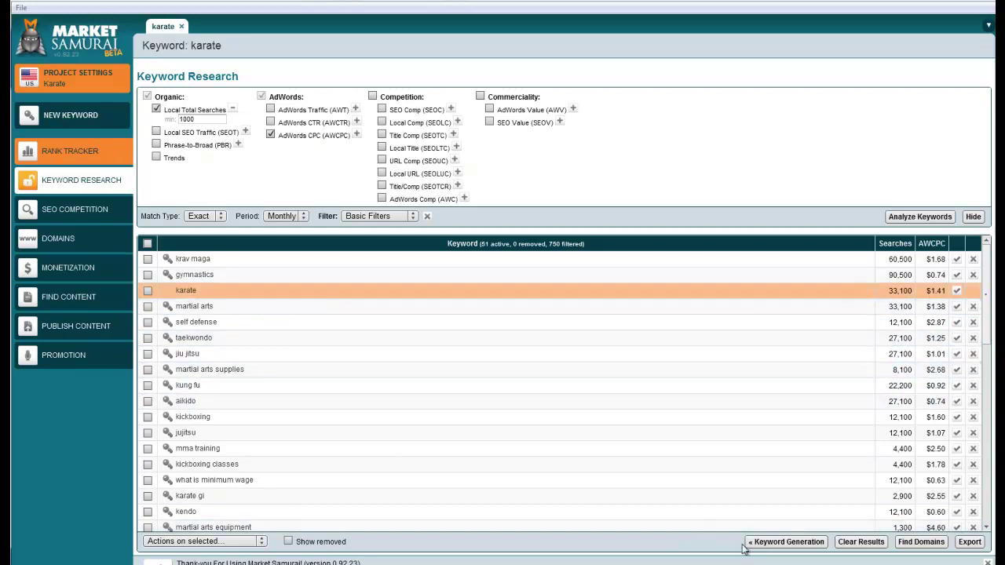
# Step: Return to keyword generation and create a separate new keyword entry for judo
pyautogui.click(787, 542)
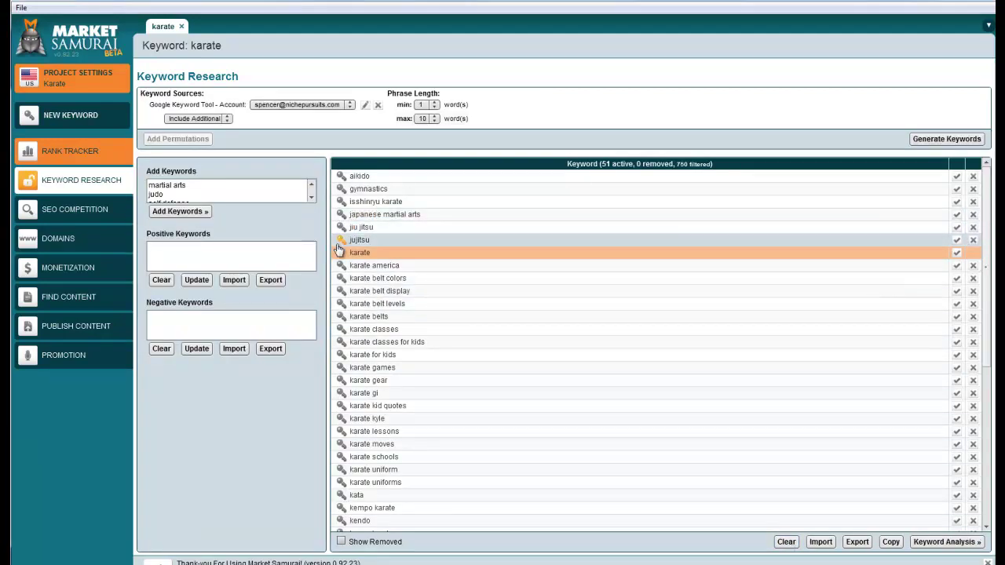
pyautogui.click(71, 115)
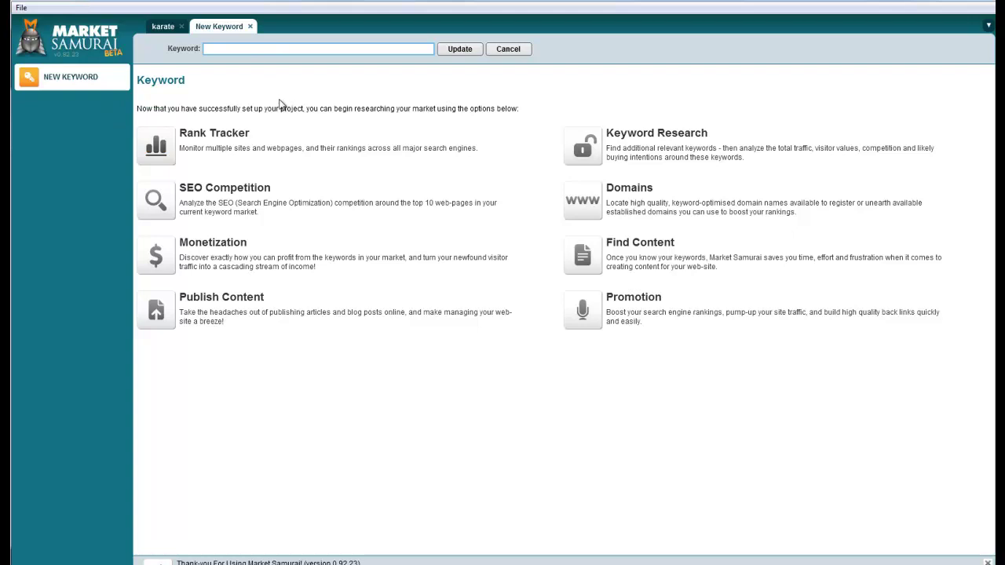
pyautogui.write('judo')
pyautogui.click(456, 49)
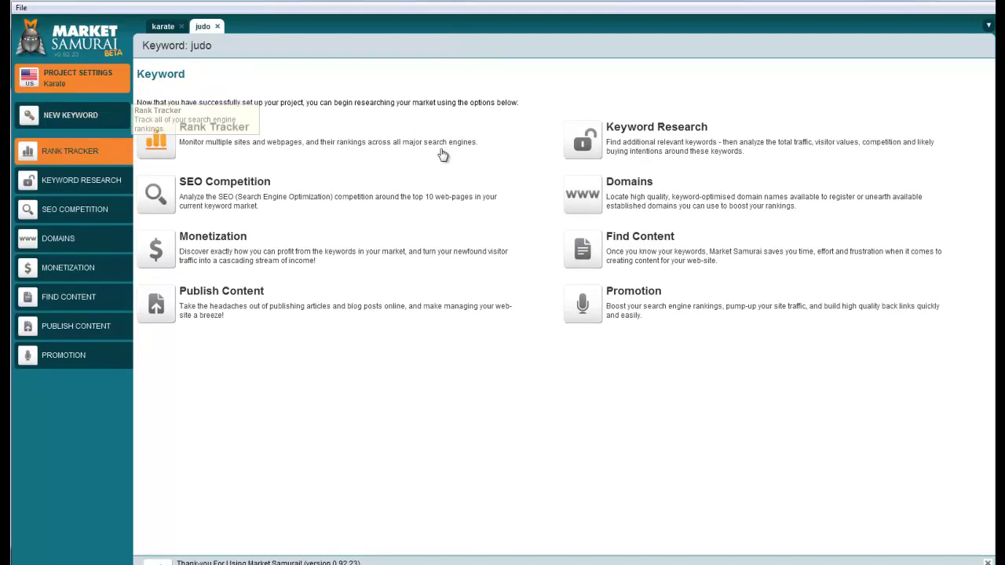
# Step: Resume the stopwatch and generate related keywords in Keyword Research for judo
pyautogui.click(664, 143)
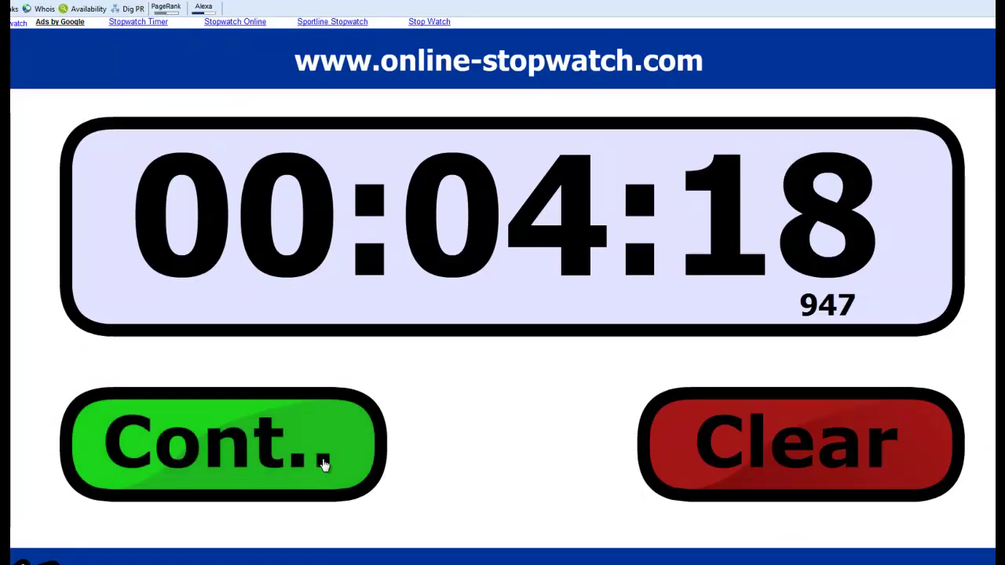
pyautogui.click(326, 466)
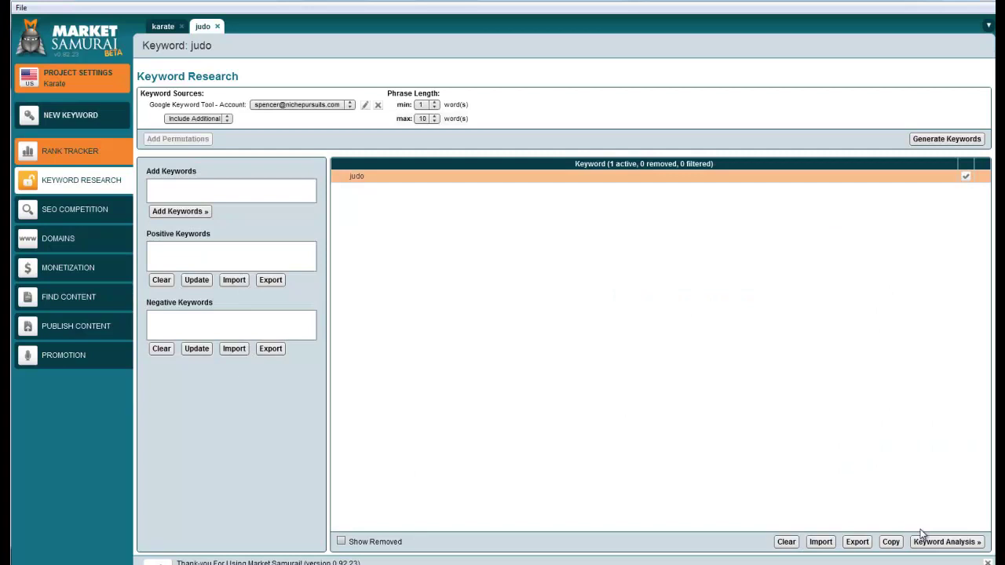
pyautogui.click(933, 138)
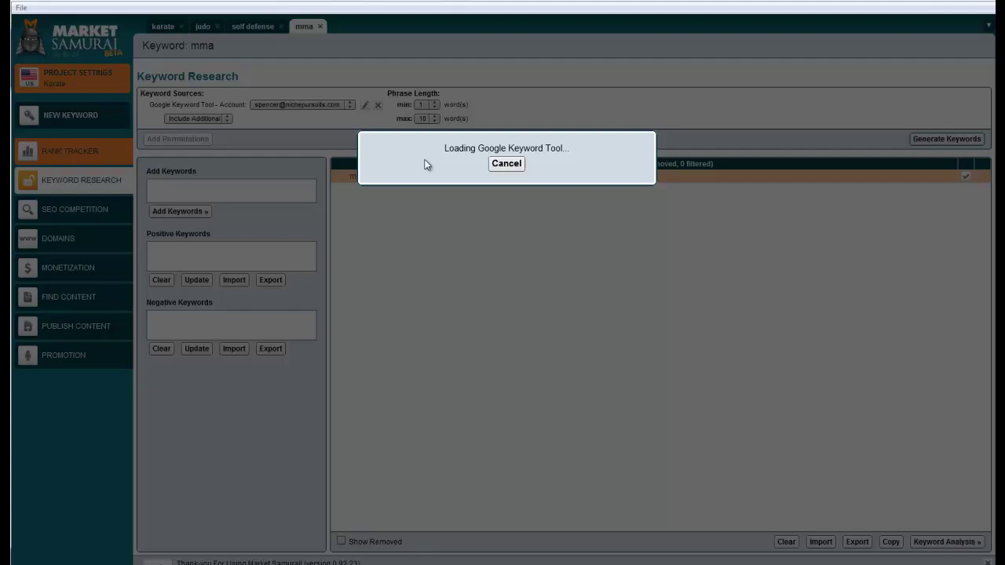
# Step: Check the stopwatch's elapsed time while the keyword research runs, and pause it when the research is complete
pyautogui.hotkey('alt', 'Tab')
pyautogui.hotkey('alt', 'Tab')
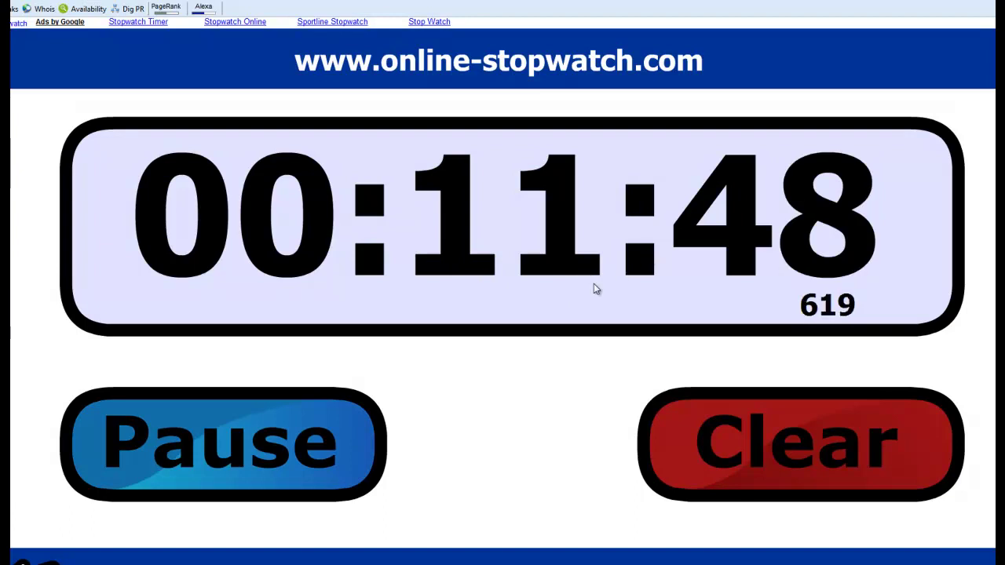
pyautogui.hotkey('alt', 'Tab')
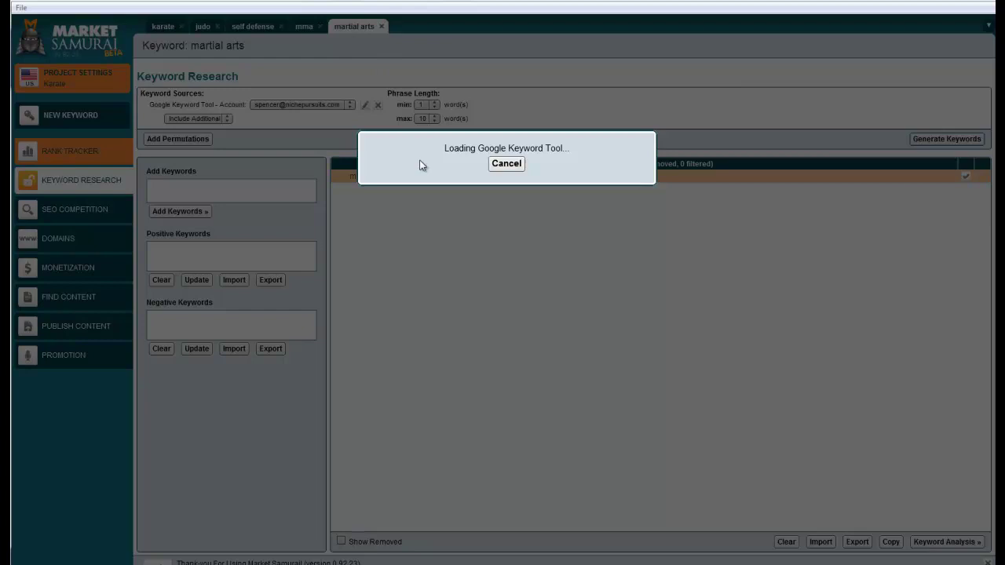
pyautogui.press('Tab')
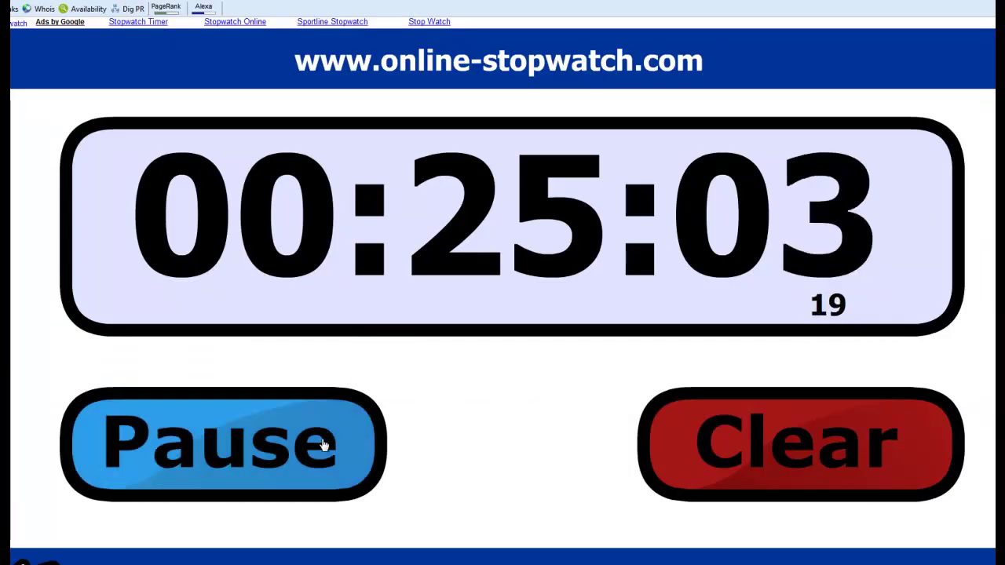
pyautogui.click(324, 445)
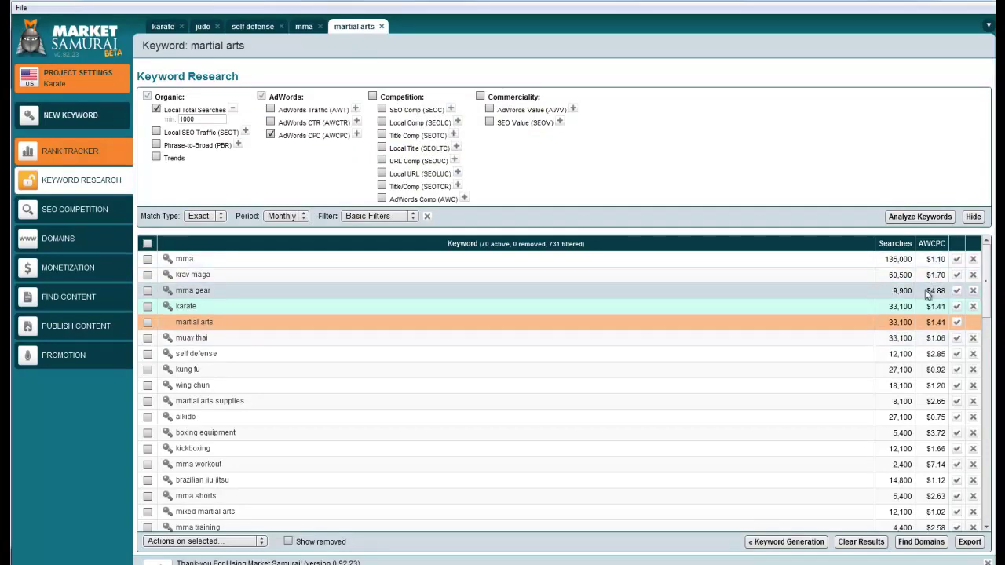
# Step: Review the analyzed keywords for martial arts and open the results for mma
pyautogui.click(301, 309)
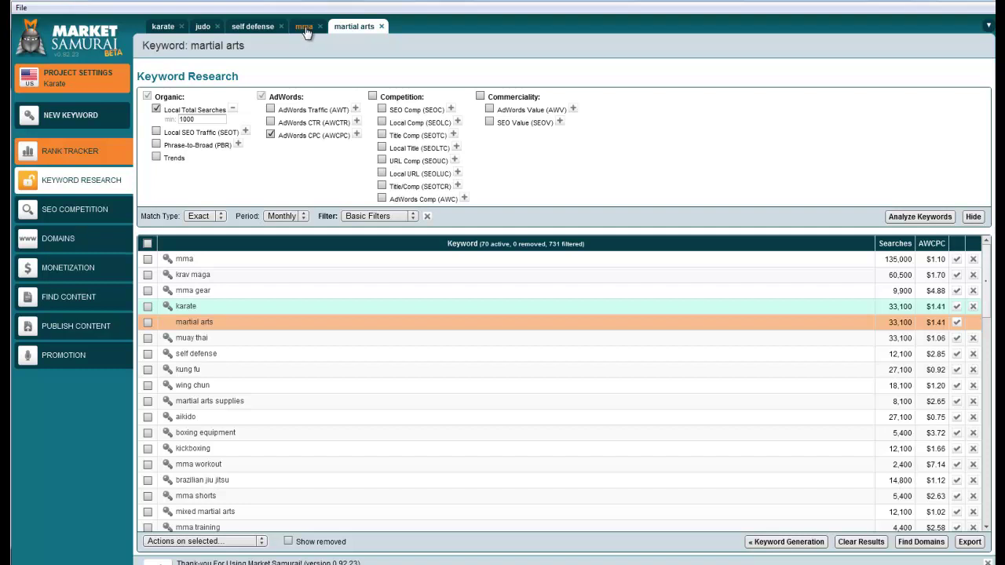
pyautogui.click(305, 27)
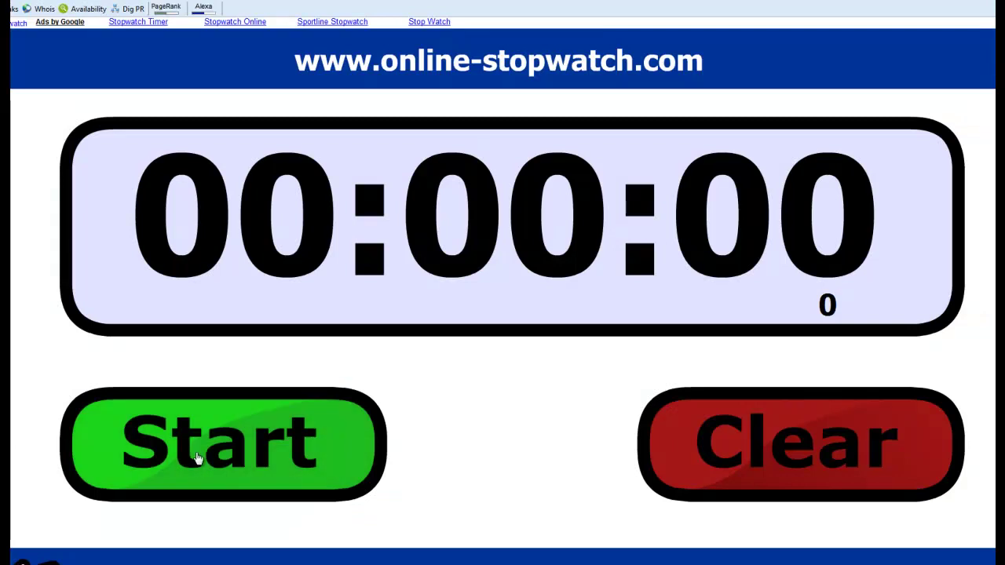
# Step: Start the stopwatch and, in Long Tail Pro's Demo campaign, add the seed keywords karate, judo, self defense, mma and martial arts
pyautogui.click(197, 454)
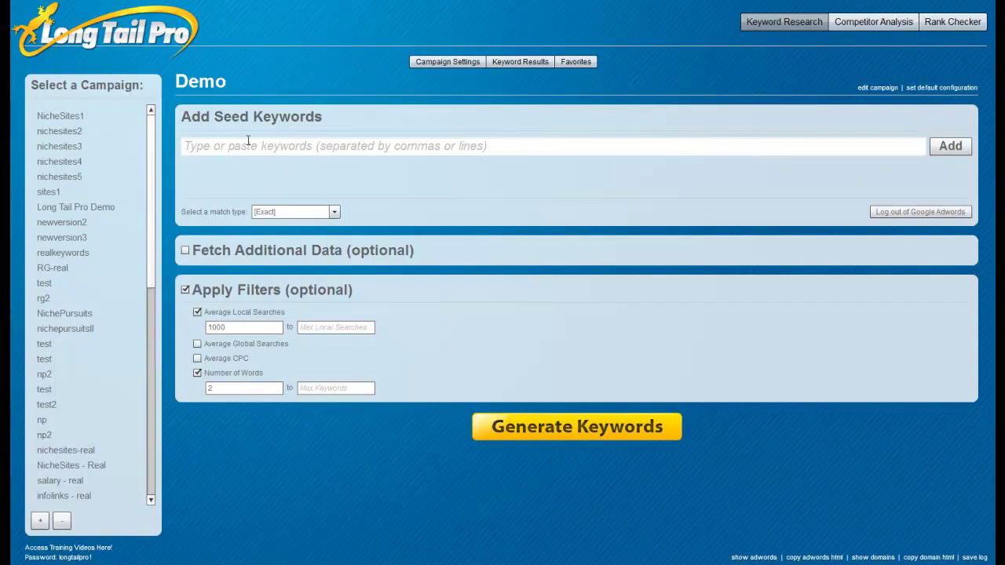
pyautogui.click(257, 144)
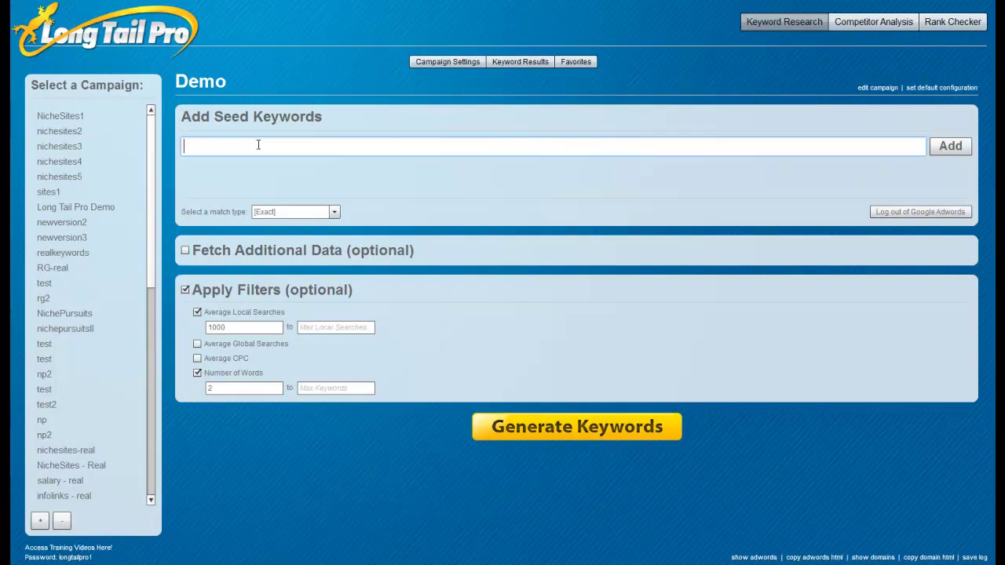
pyautogui.write('kara')
pyautogui.press('BackSpace')
pyautogui.write('ate')
pyautogui.press('Return')
pyautogui.write('judo')
pyautogui.press('Return')
pyautogui.write('self')
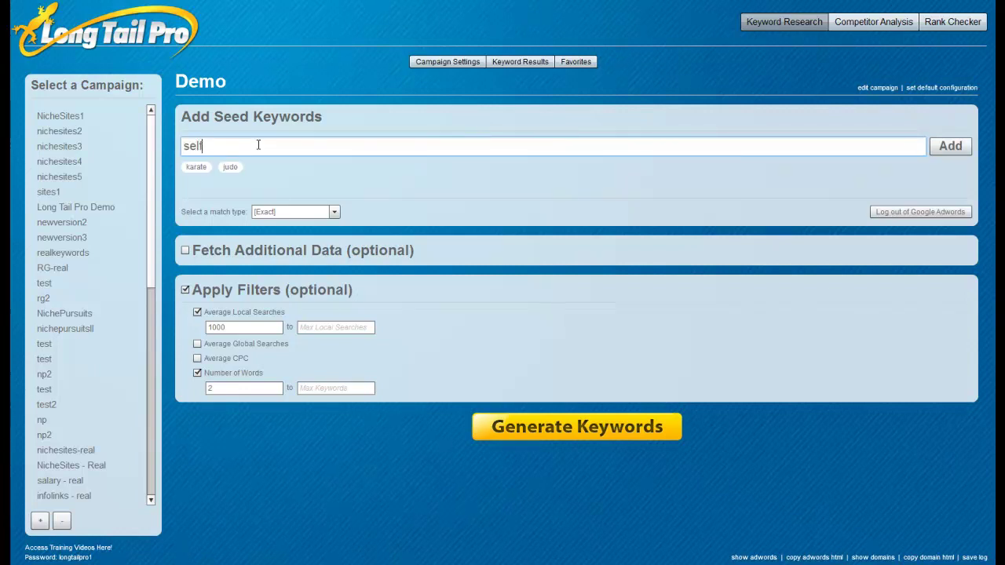
pyautogui.write(' defense')
pyautogui.press('Return')
pyautogui.write('mma')
pyautogui.press('Return')
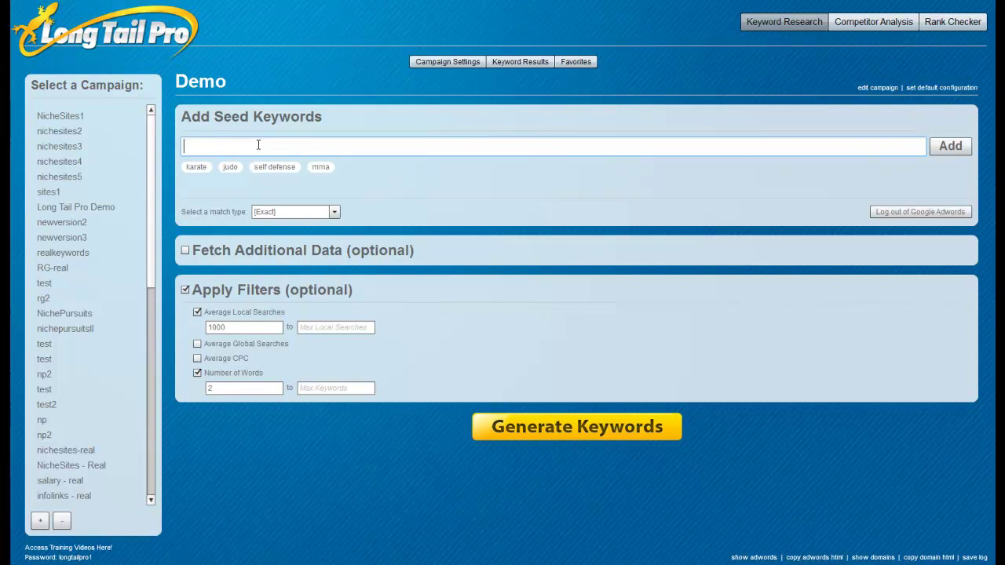
pyautogui.write('martial arts')
pyautogui.press('Return')
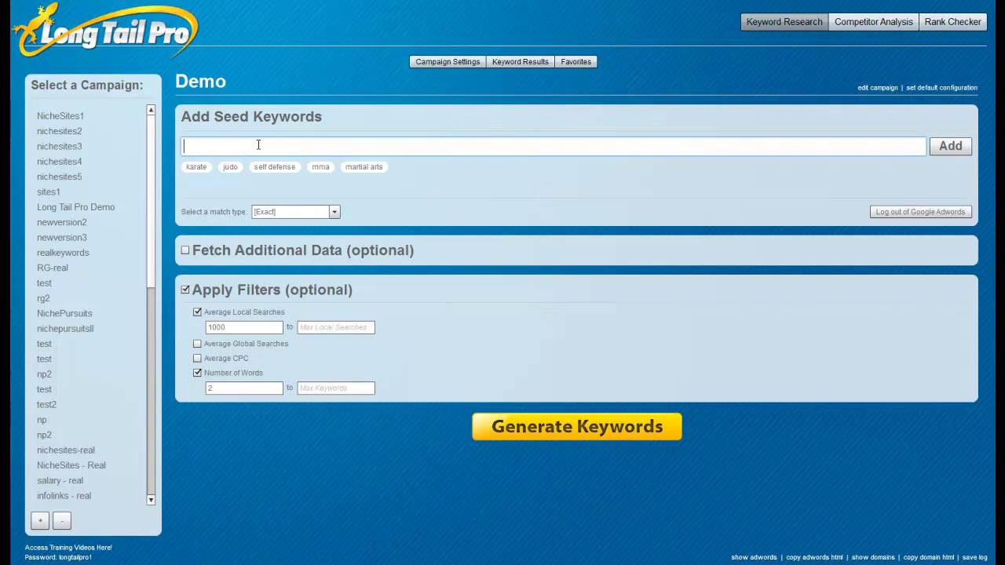
# Step: Keep the match type at Exact and filter for a minimum Average CPC of 0.50, leaving the local searches filter at 1000
pyautogui.click(333, 211)
pyautogui.click(333, 212)
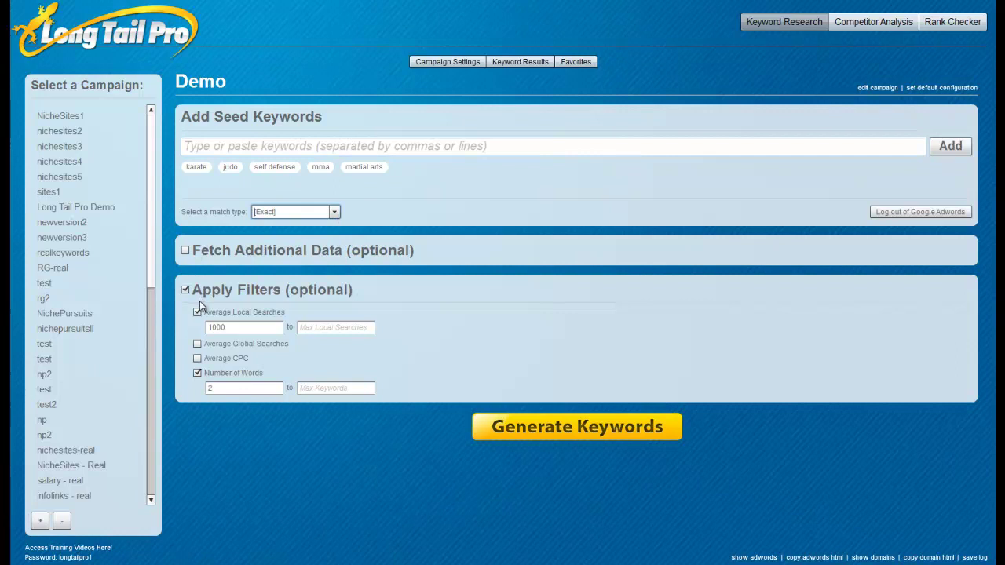
pyautogui.moveTo(247, 328); pyautogui.dragTo(188, 328)
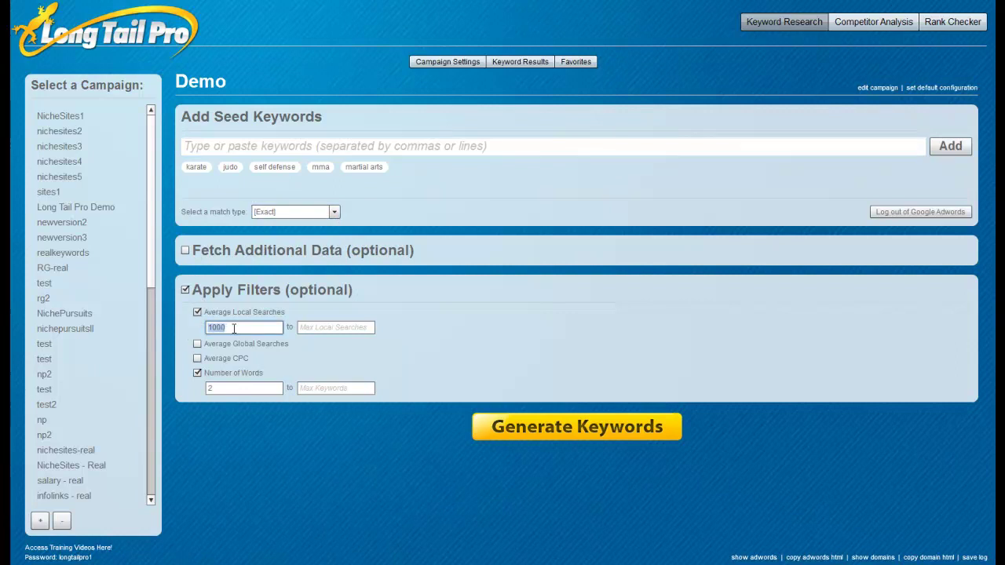
pyautogui.click(197, 358)
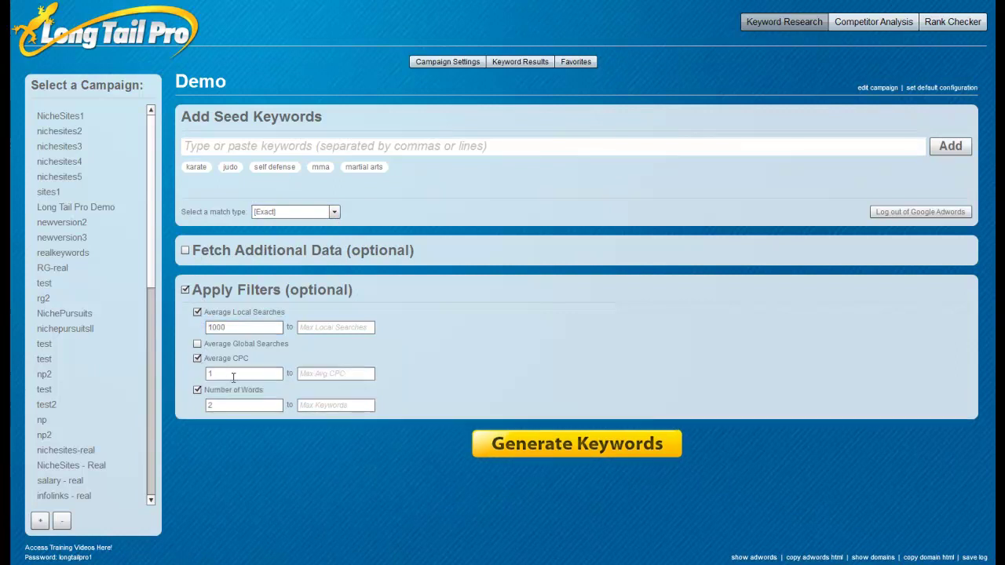
pyautogui.moveTo(235, 376); pyautogui.dragTo(173, 378)
pyautogui.write('.50')
# Step: Fetch exact match domain availability for .com, .net and .org, and generate the keywords
pyautogui.click(185, 250)
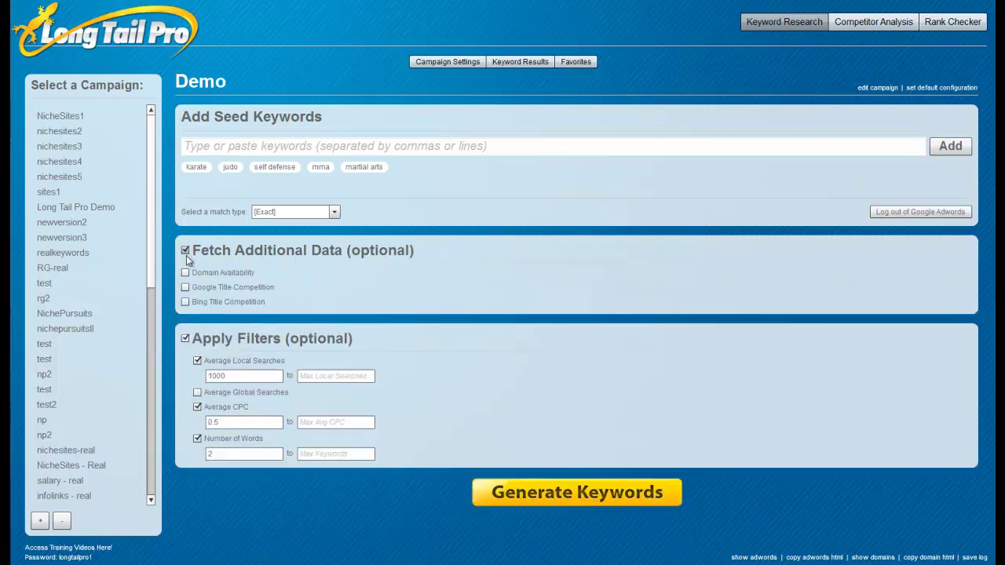
pyautogui.click(186, 273)
pyautogui.click(197, 287)
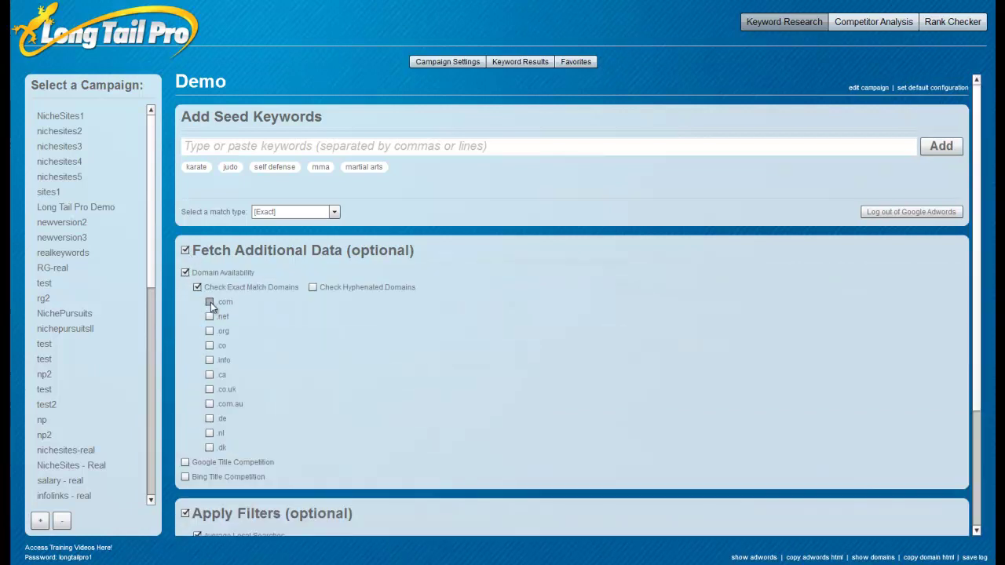
pyautogui.click(209, 331)
pyautogui.scroll(-2, 334, 377)
pyautogui.click(530, 511)
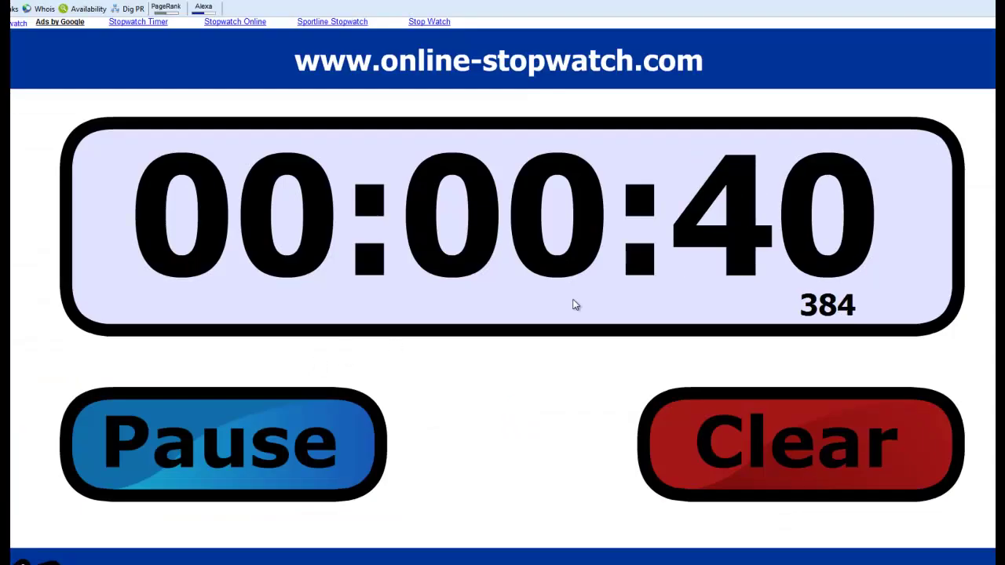
# Step: Pause the stopwatch when keyword generation is complete, and review the keyword results in Long Tail Pro
pyautogui.hotkey('alt', 'Tab')
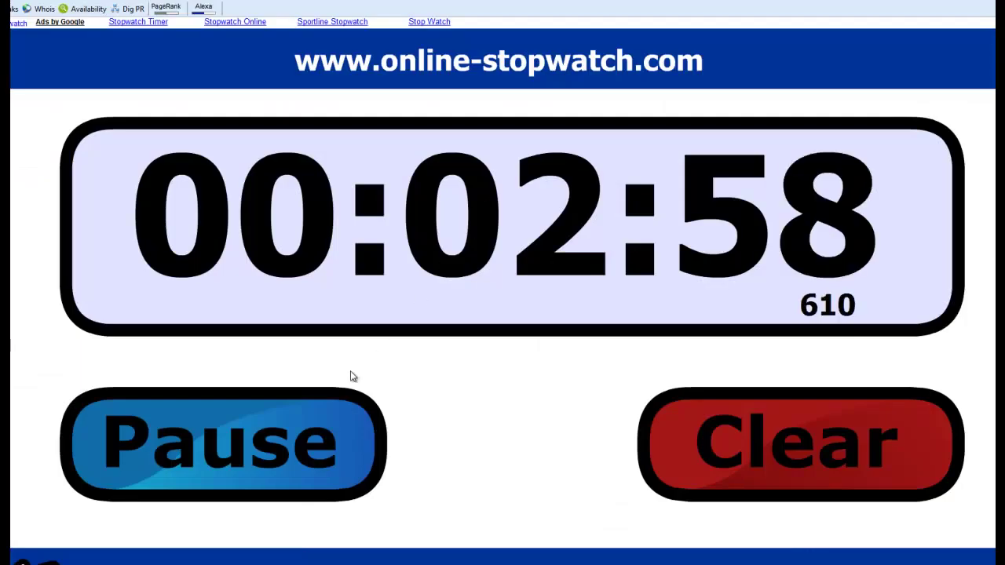
pyautogui.click(296, 462)
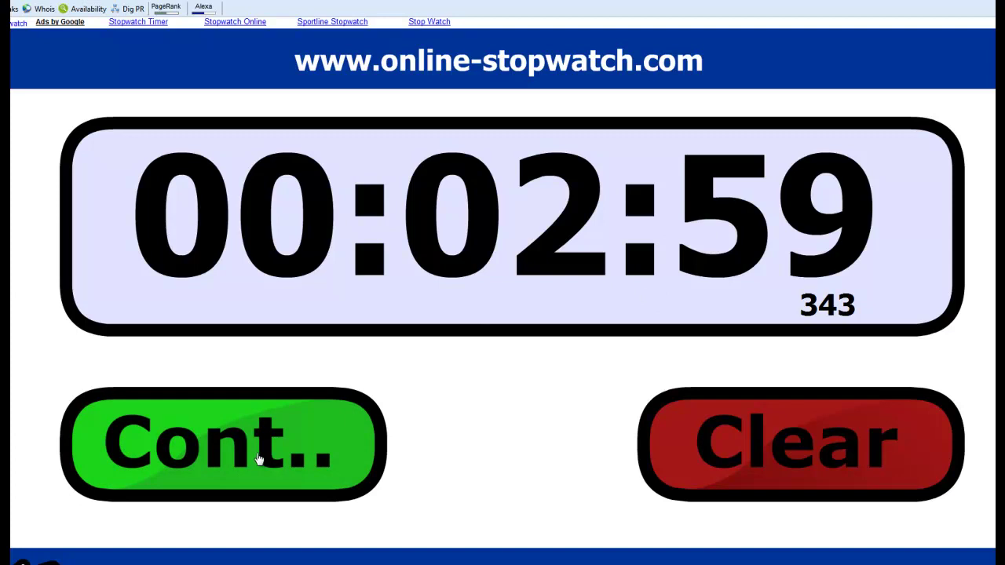
pyautogui.click(259, 459)
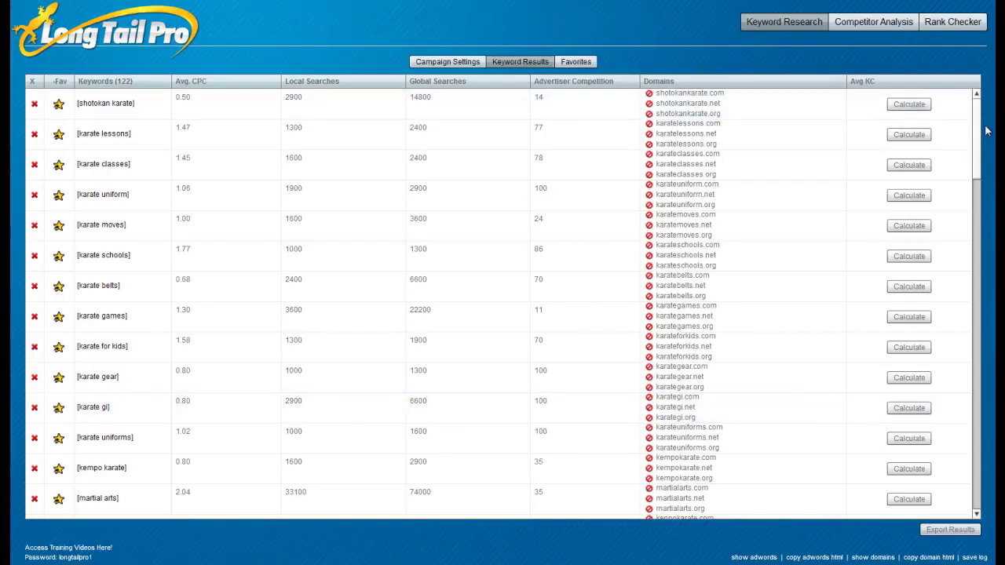
pyautogui.moveTo(975, 131)
pyautogui.mouseDown()
pyautogui.moveTo(975, 446)
pyautogui.moveTo(975, 114)
pyautogui.mouseUp()
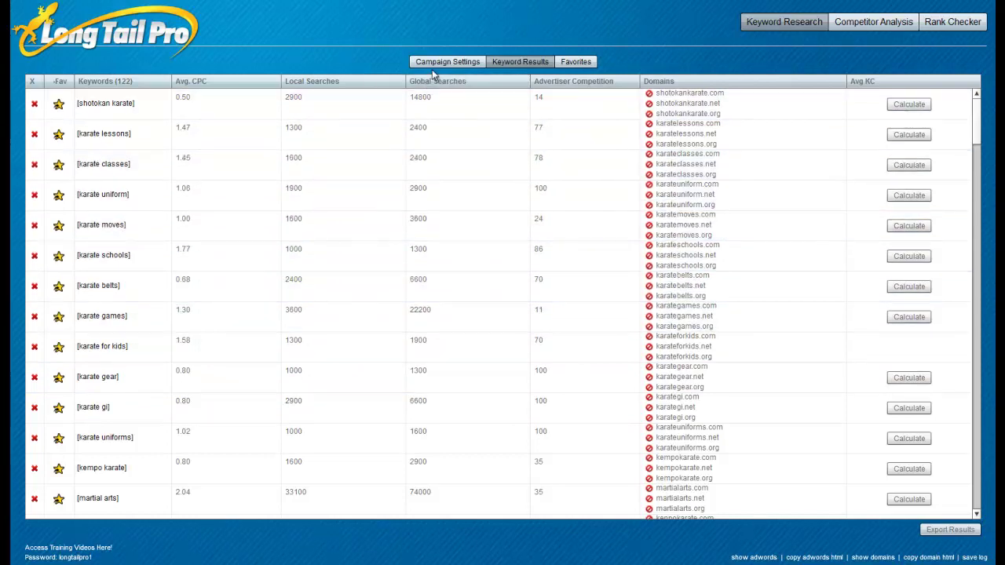
# Step: Lower the campaign's minimum Average CPC filter to 0.10 and generate the keywords again
pyautogui.click(433, 62)
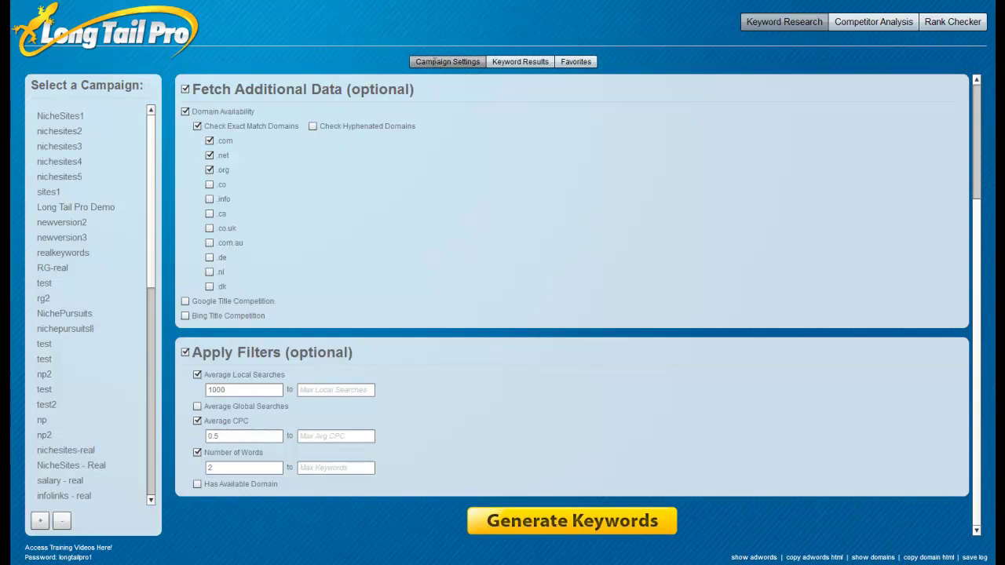
pyautogui.click(229, 437)
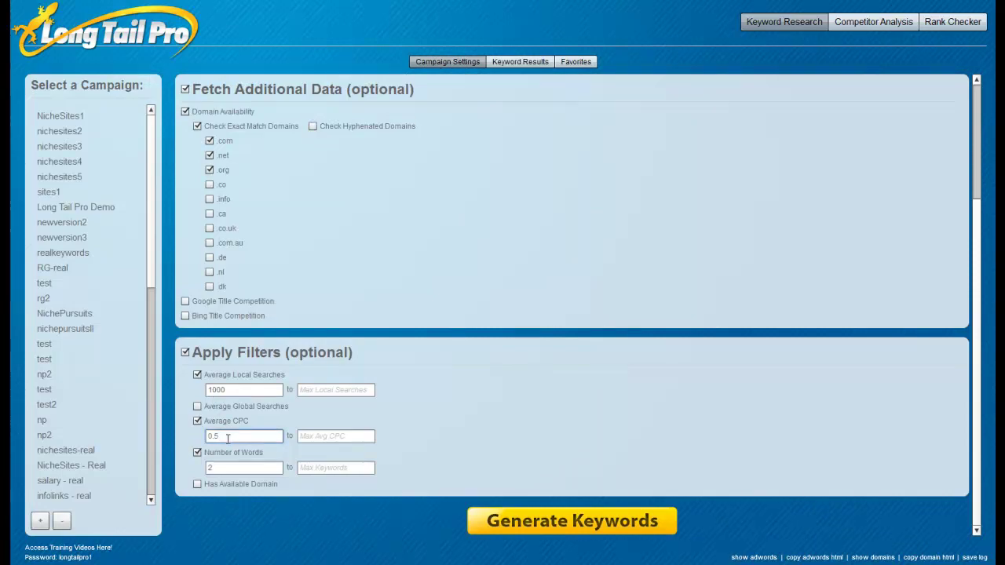
pyautogui.doubleClick(213, 436)
pyautogui.write('.10')
pyautogui.click(520, 524)
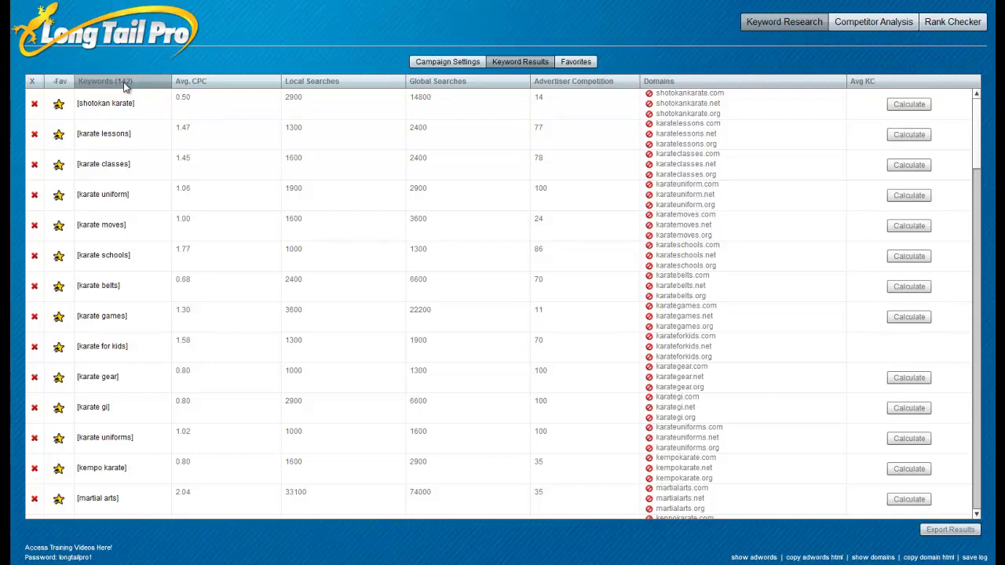
# Step: Review the regenerated keyword results alongside the filters in the campaign settings
pyautogui.click(429, 63)
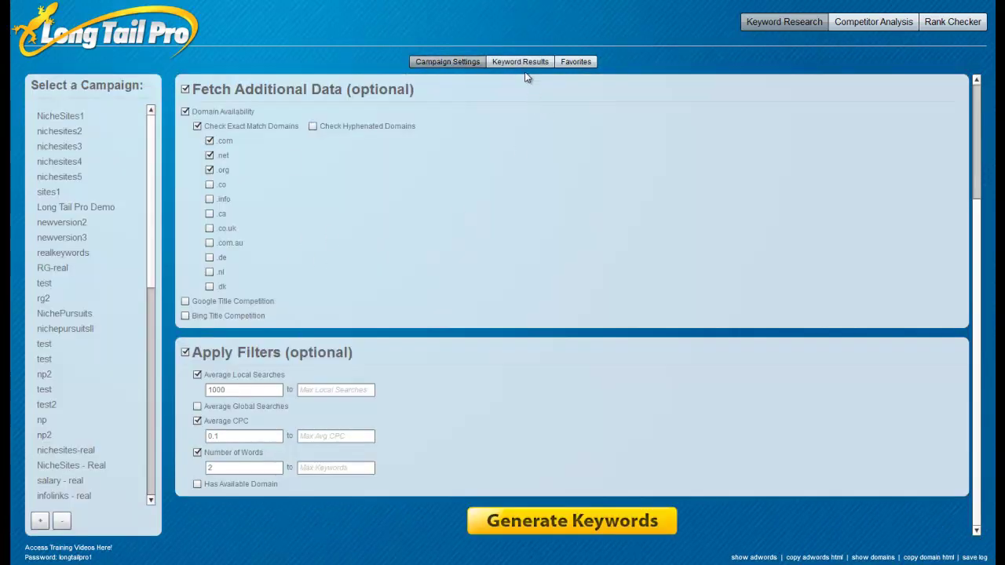
pyautogui.click(523, 63)
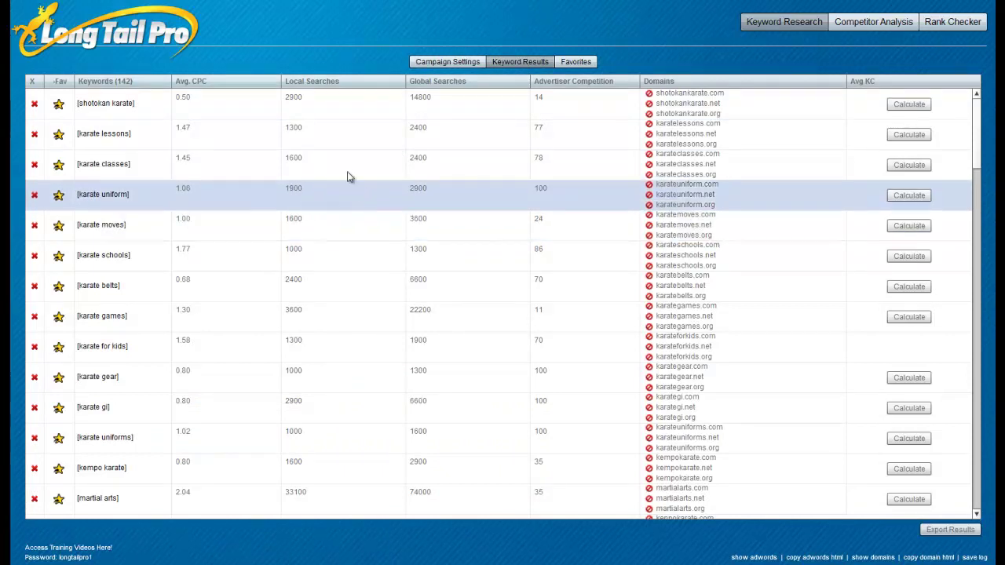
pyautogui.click(450, 63)
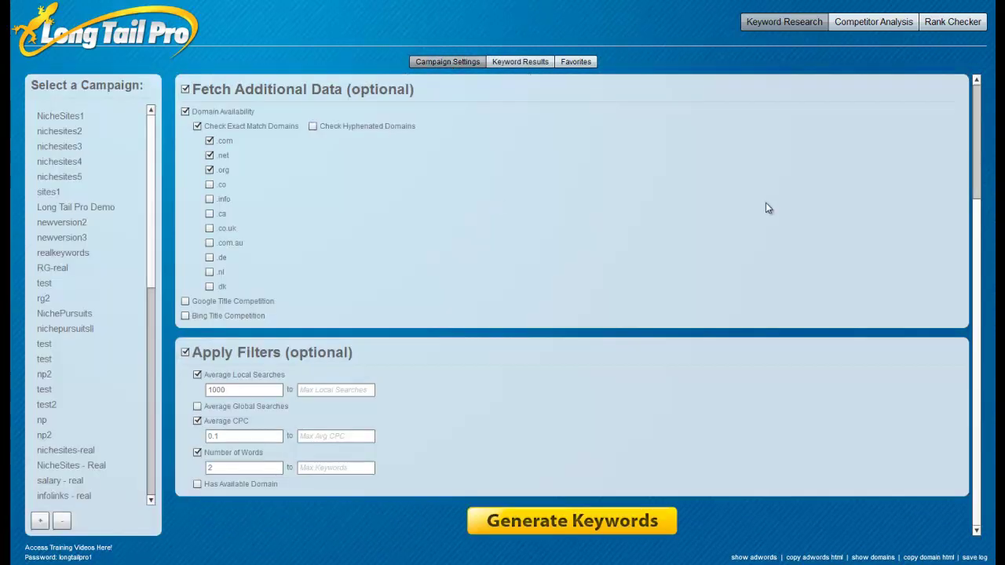